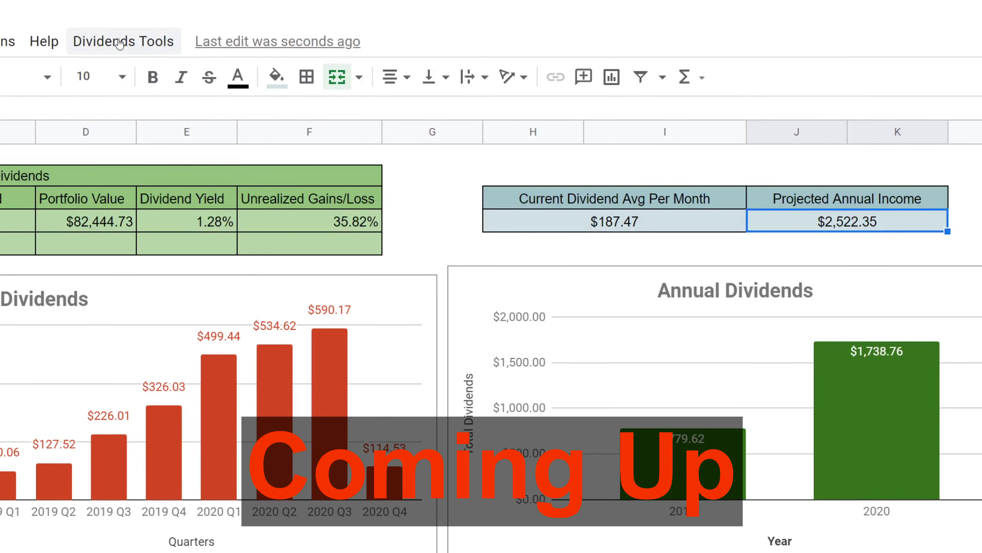
# - Run the Dividends Tools Update Portfolio Holdings script to recalculate Projected Annual Income
pyautogui.click(120, 42)
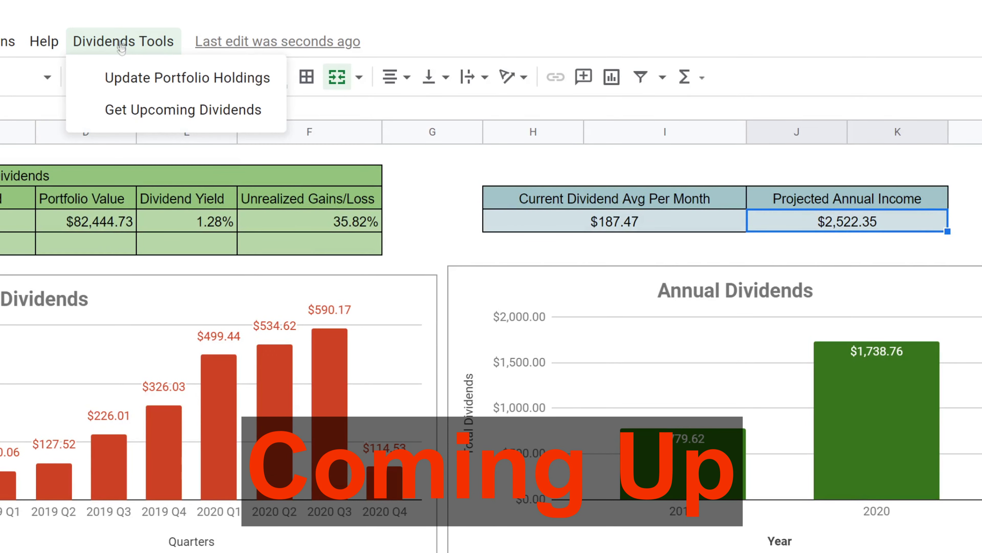
pyautogui.click(106, 79)
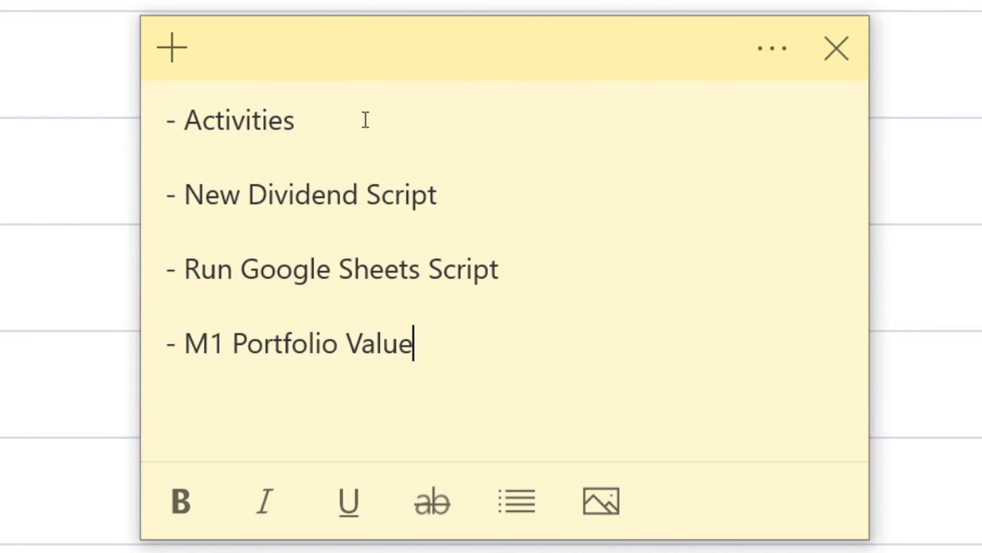
pyautogui.moveTo(365, 120); pyautogui.dragTo(153, 116)
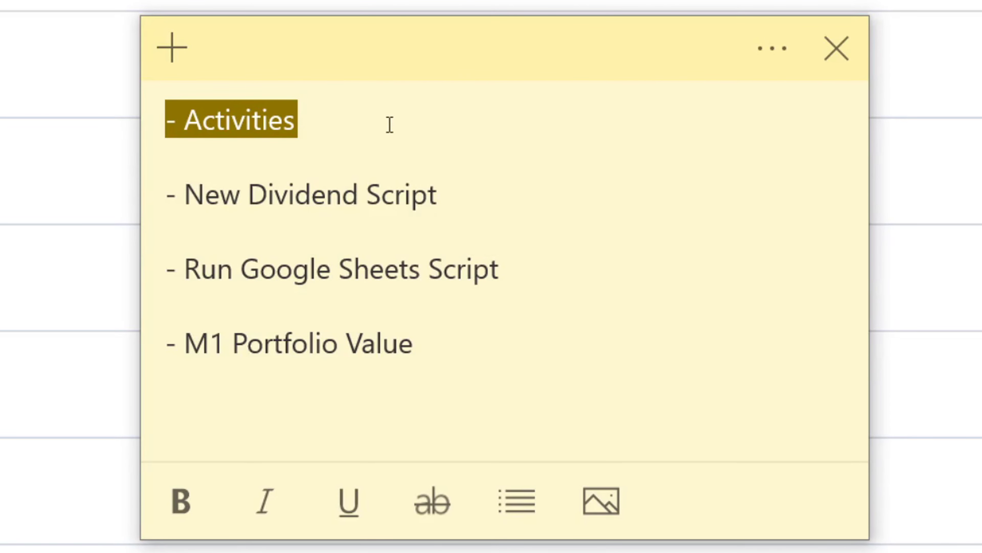
pyautogui.moveTo(474, 193); pyautogui.dragTo(172, 194)
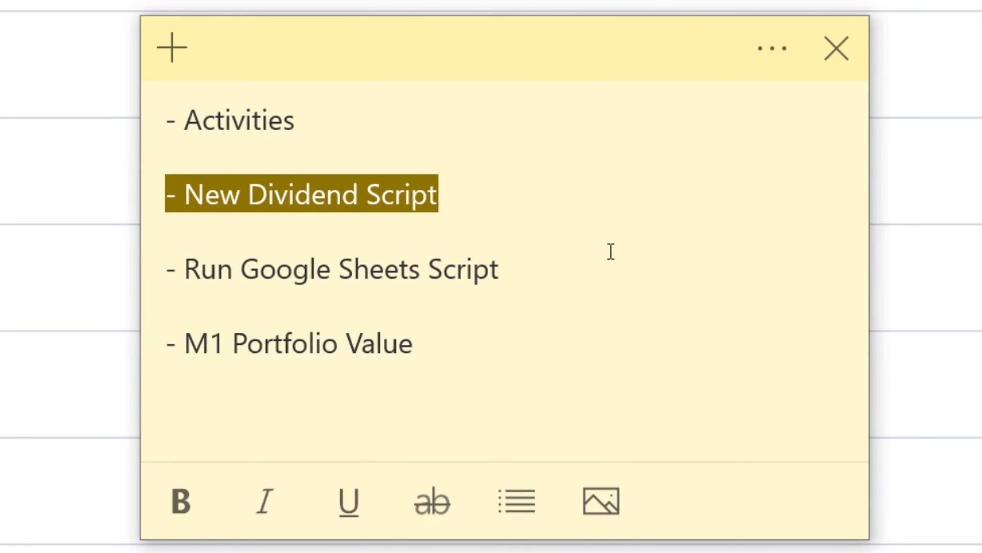
pyautogui.click(584, 251)
pyautogui.hotkey('ctrl', 'shift', 'Left')
pyautogui.hotkey('ctrl', 'shift', 'Left')
pyautogui.hotkey('ctrl', 'shift', 'Left')
pyautogui.hotkey('ctrl', 'shift', 'Left')
pyautogui.hotkey('ctrl', 'shift', 'Left')
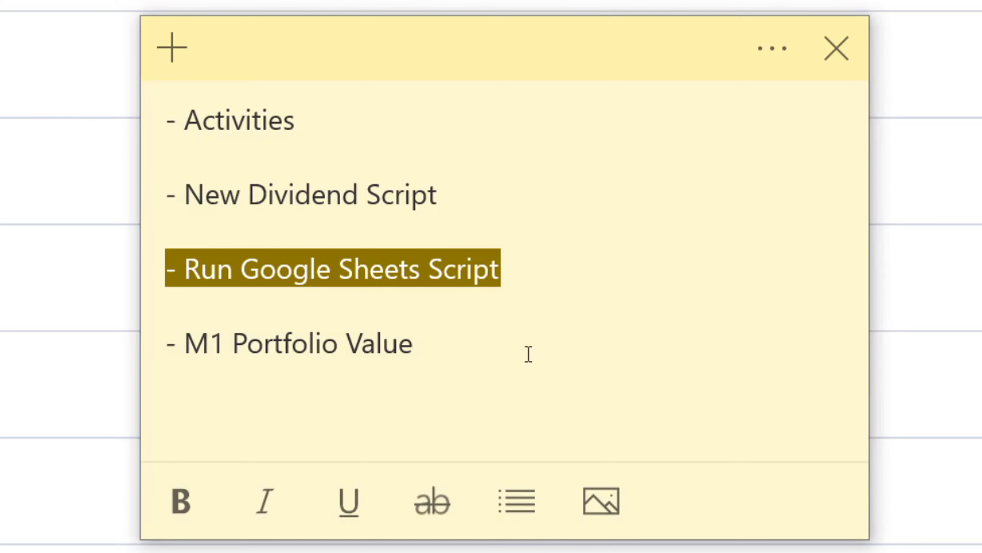
pyautogui.moveTo(528, 352); pyautogui.dragTo(165, 358)
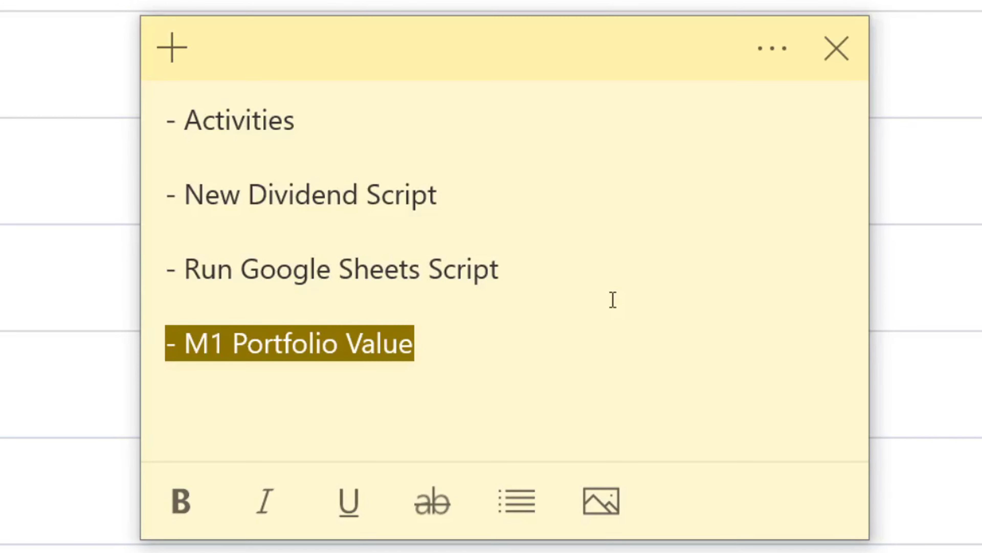
pyautogui.click(624, 146)
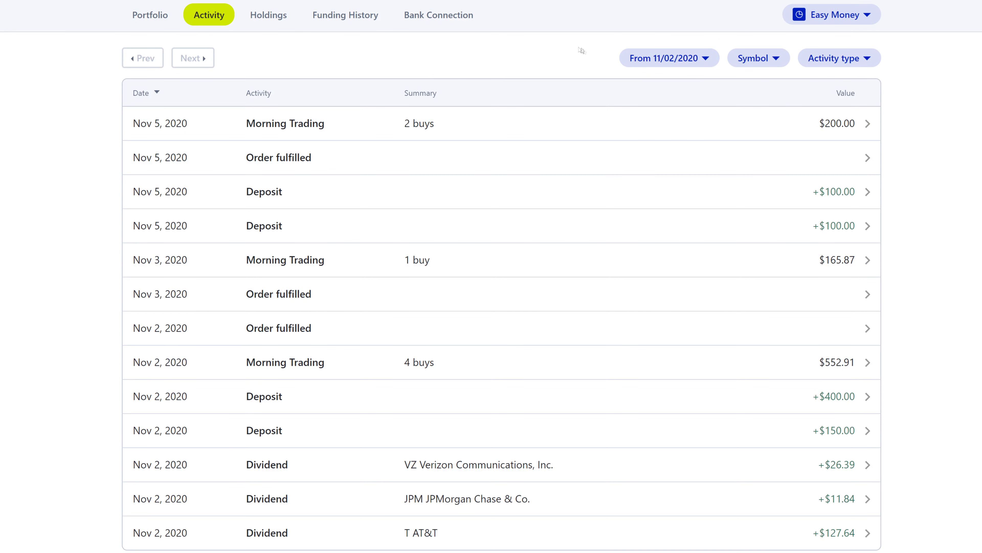
pyautogui.click(659, 66)
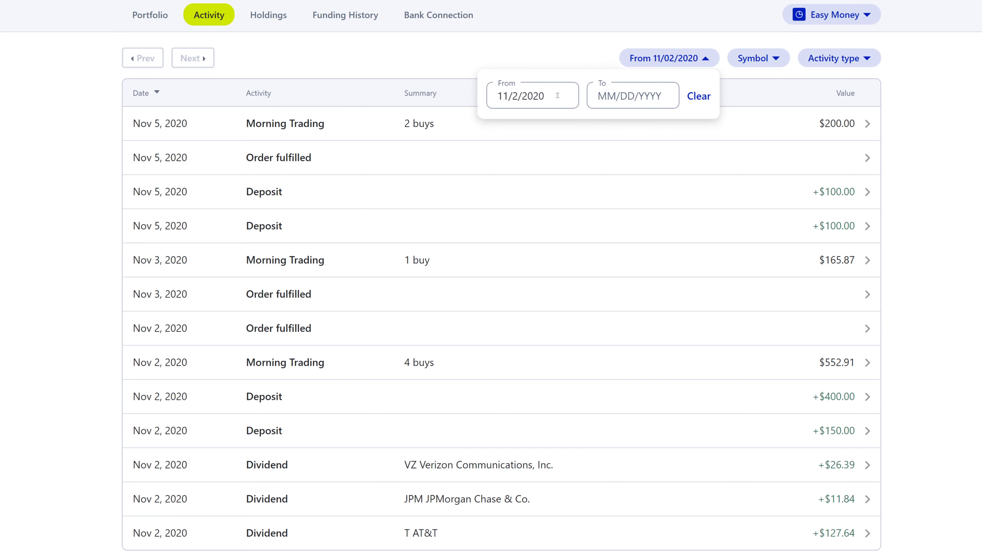
pyautogui.moveTo(557, 95); pyautogui.dragTo(489, 95)
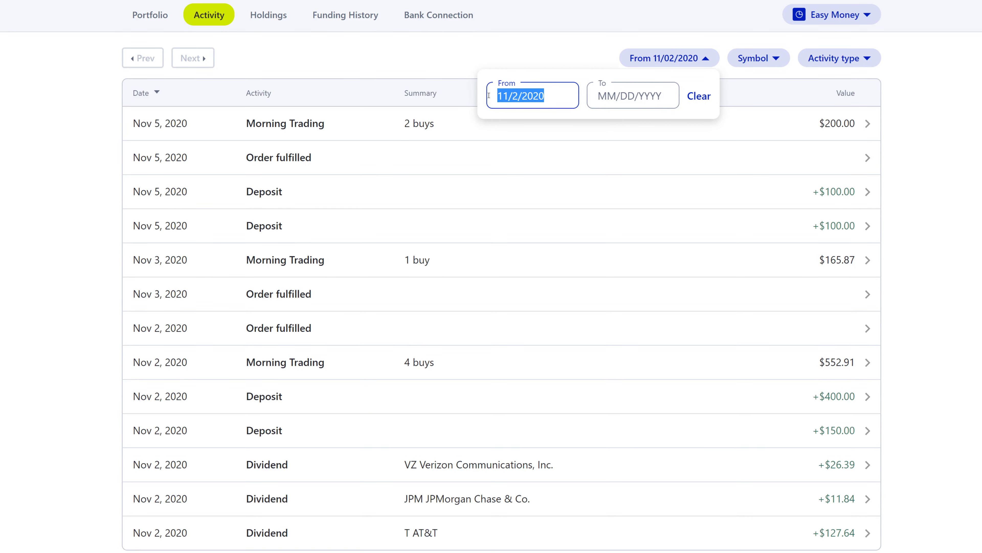
pyautogui.click(941, 260)
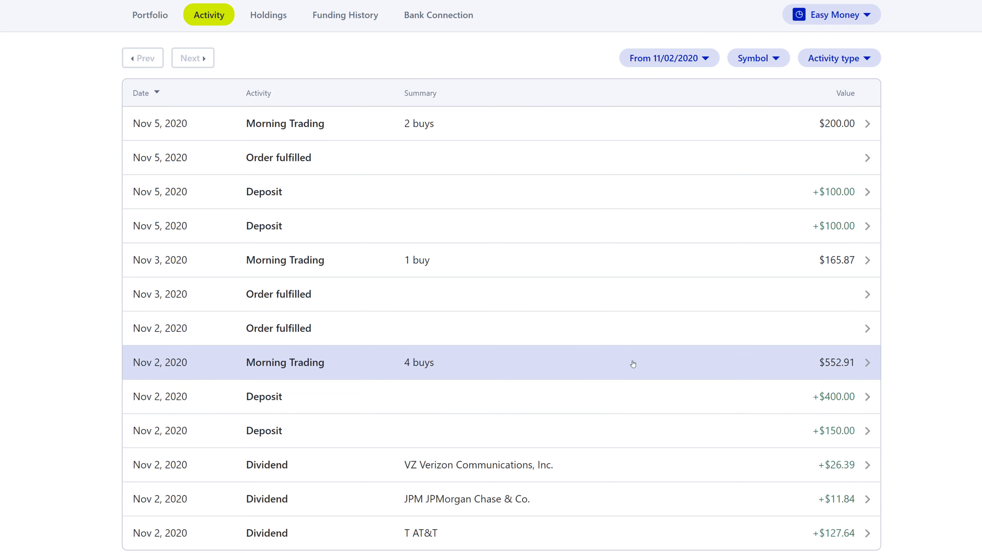
pyautogui.click(539, 363)
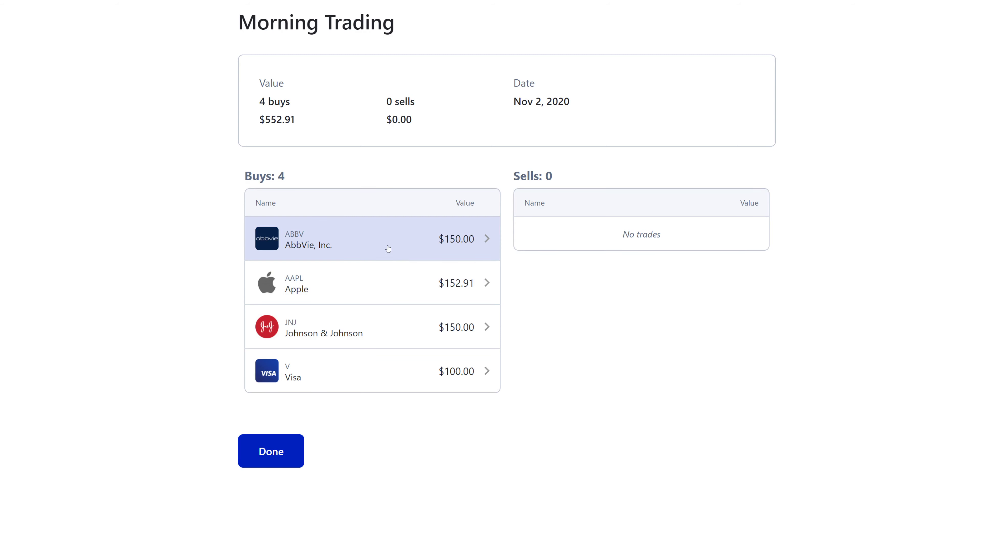
pyautogui.click(401, 248)
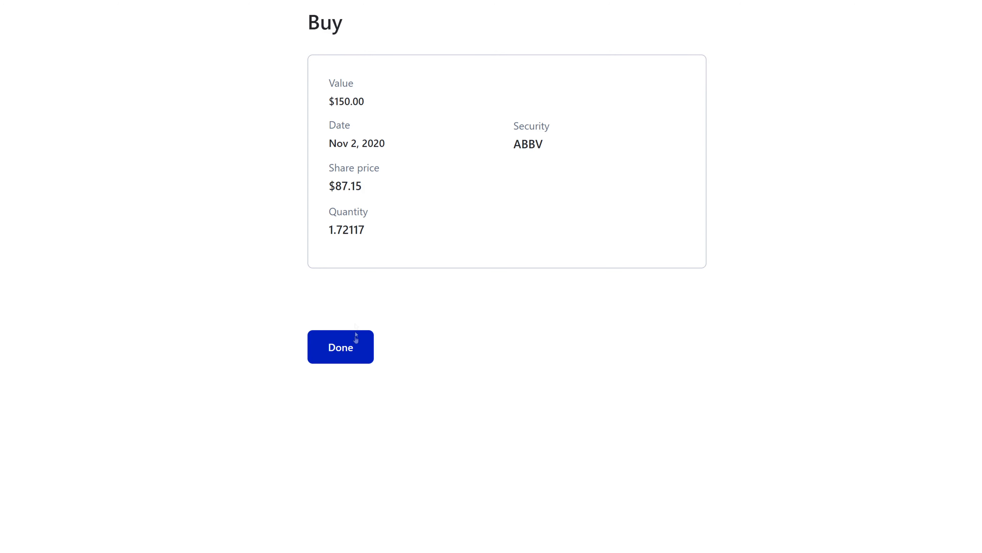
pyautogui.click(356, 342)
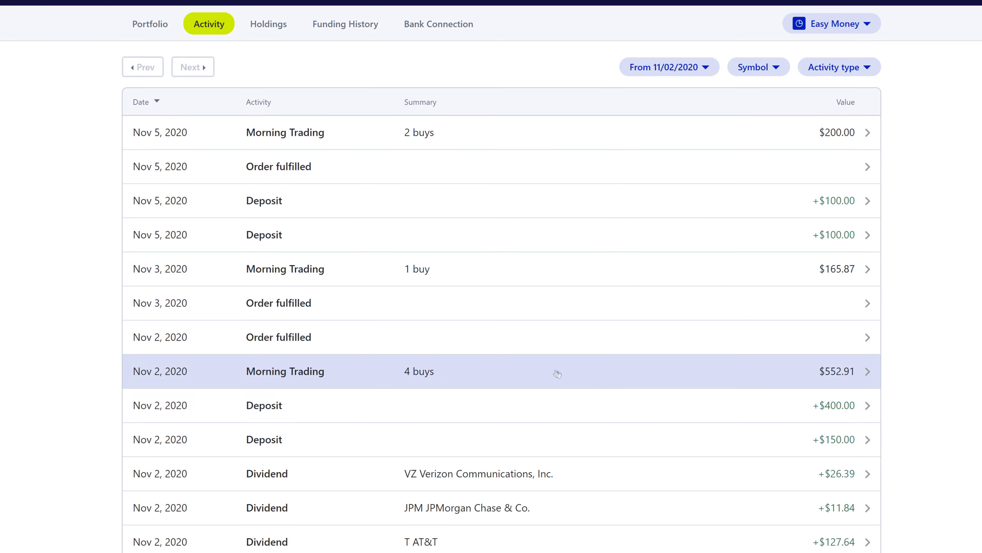
pyautogui.click(538, 372)
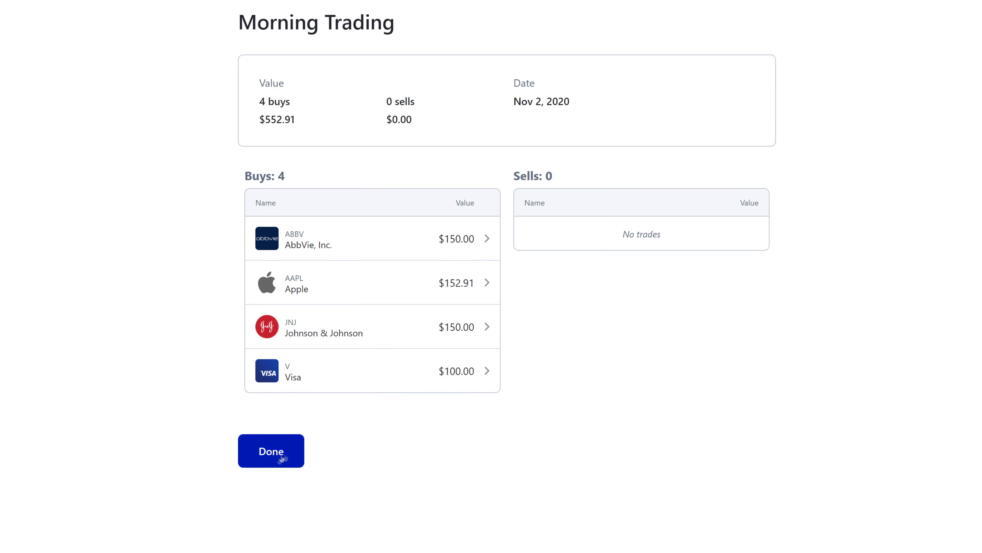
pyautogui.click(378, 377)
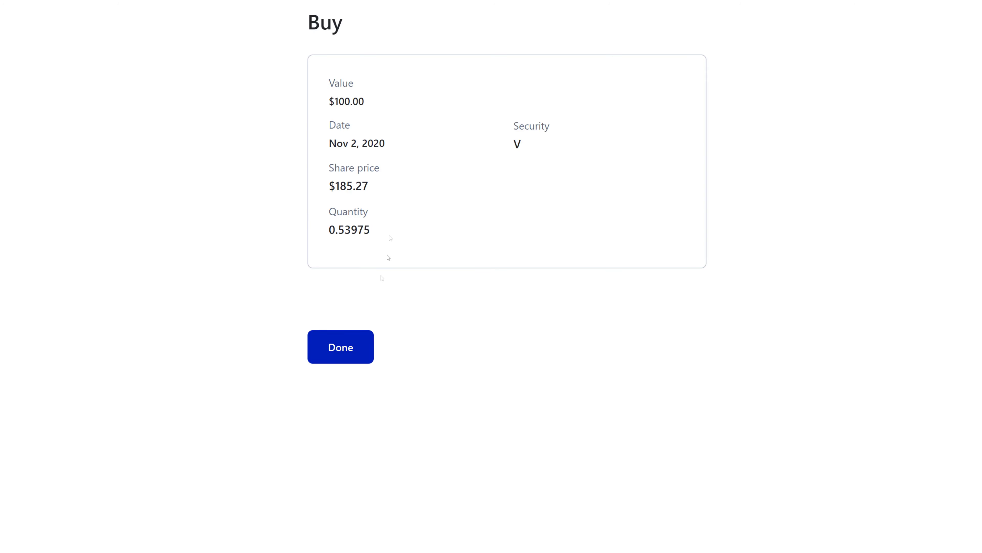
pyautogui.click(363, 346)
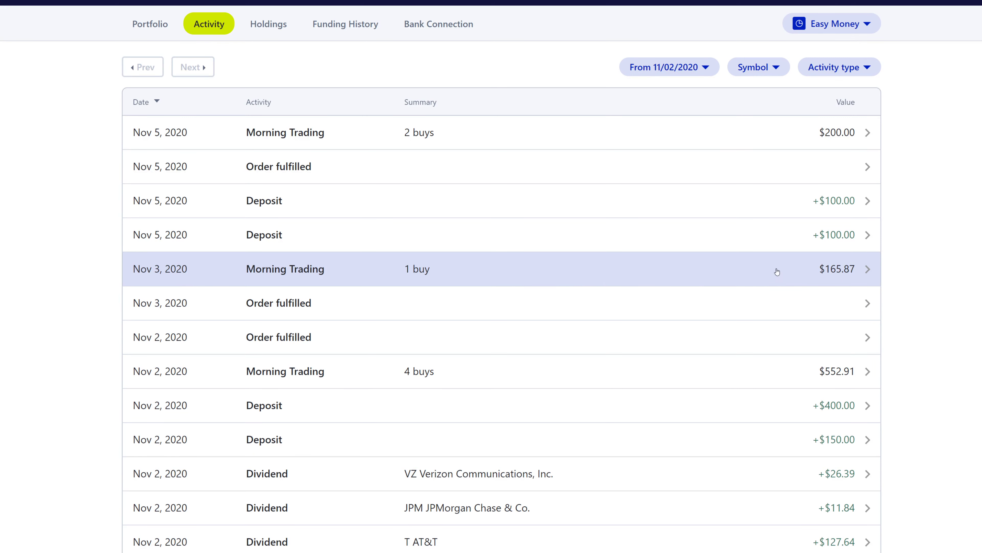
pyautogui.click(761, 271)
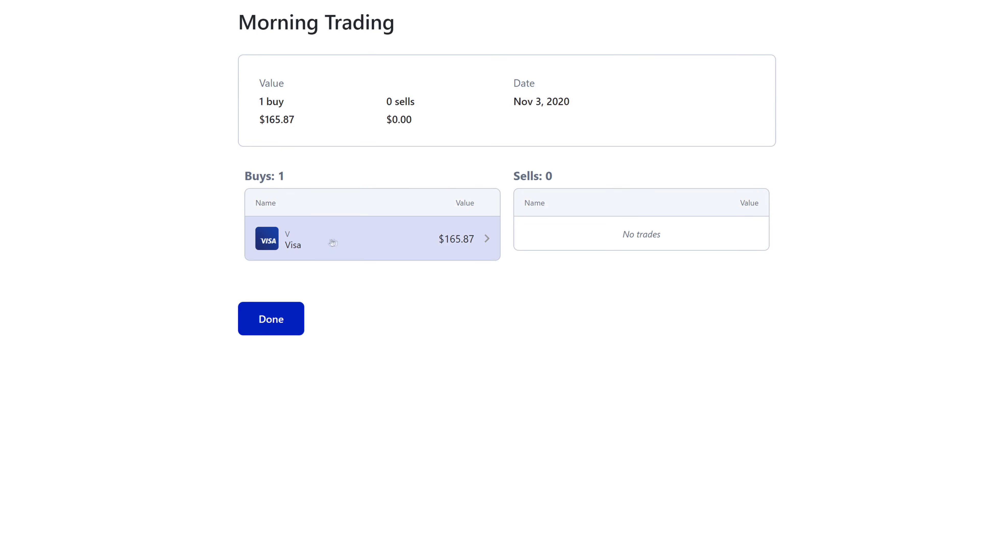
pyautogui.click(270, 318)
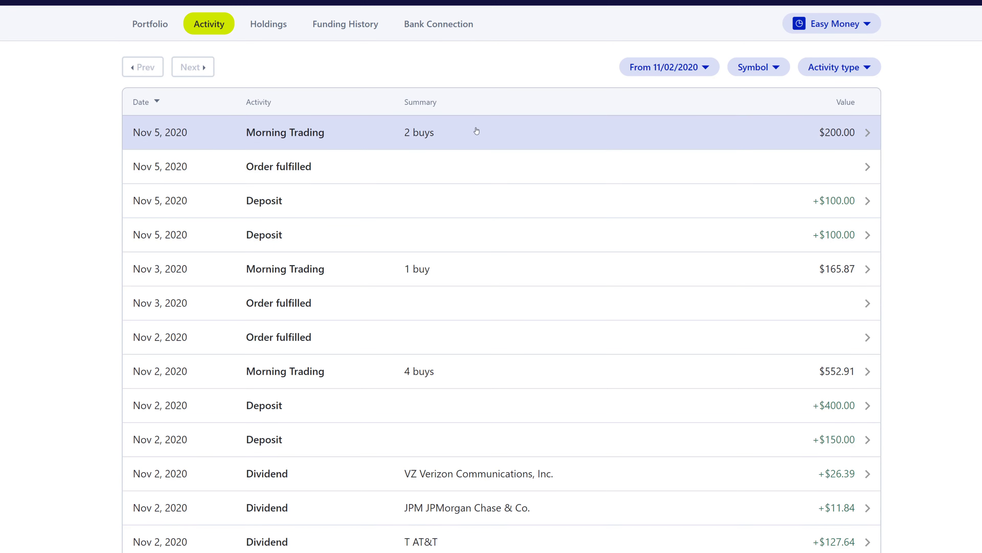
pyautogui.click(472, 139)
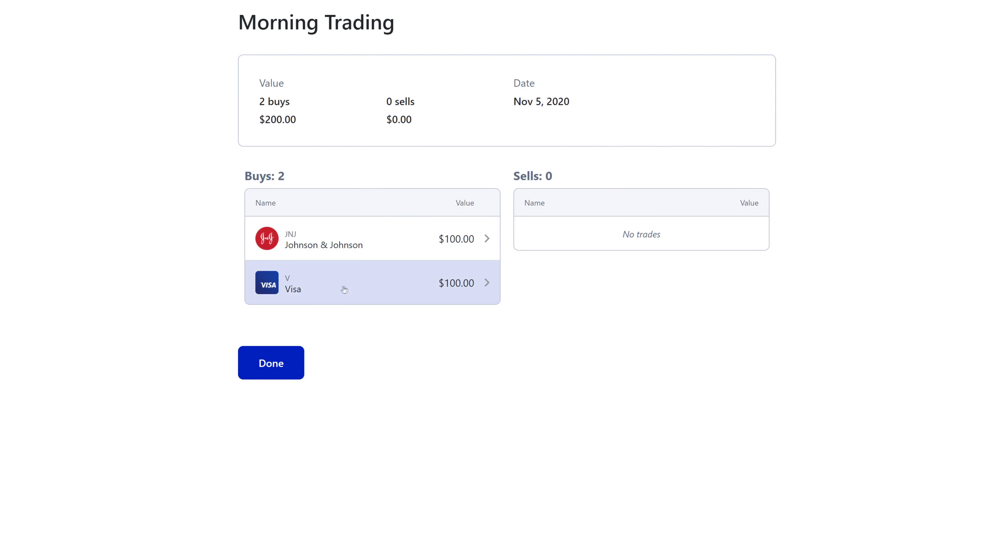
pyautogui.click(278, 365)
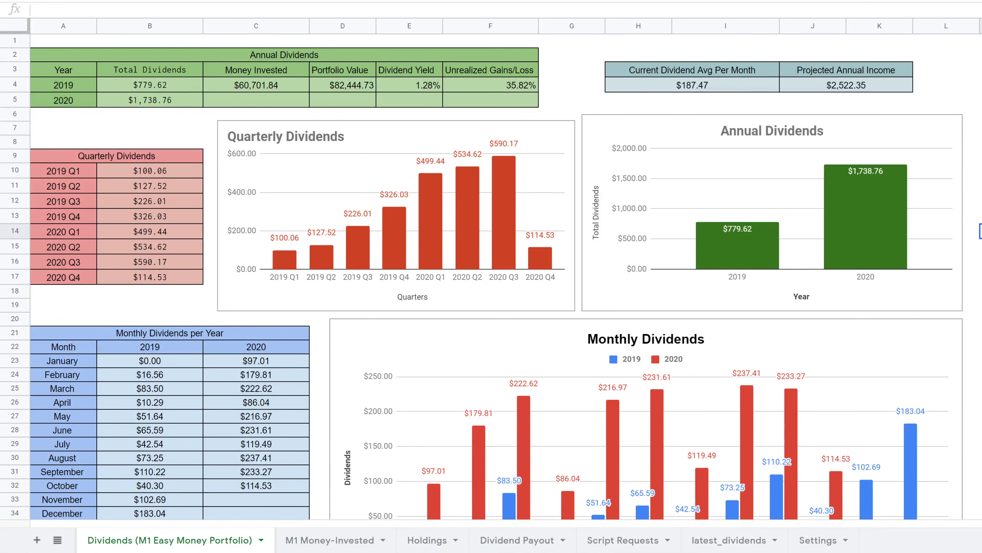
pyautogui.click(799, 82)
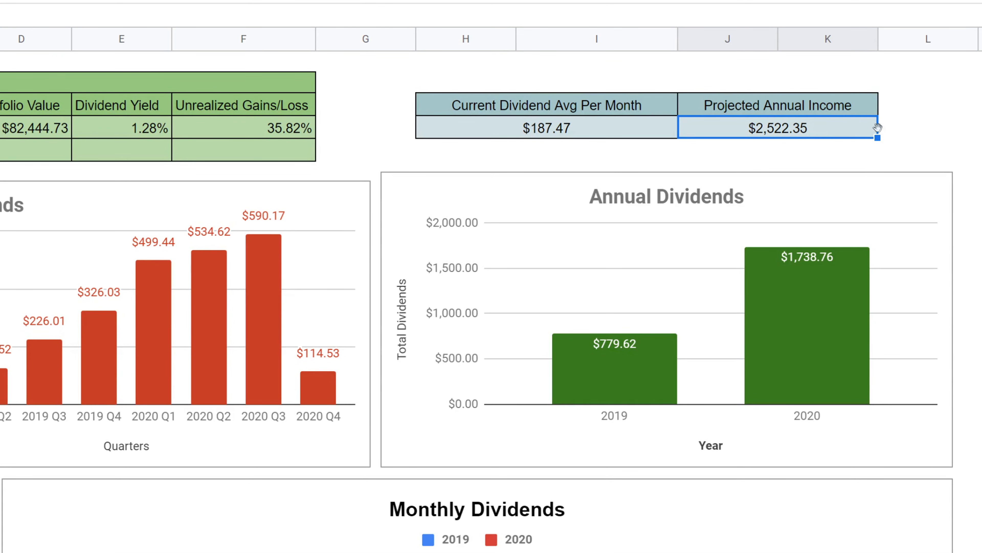
pyautogui.click(926, 133)
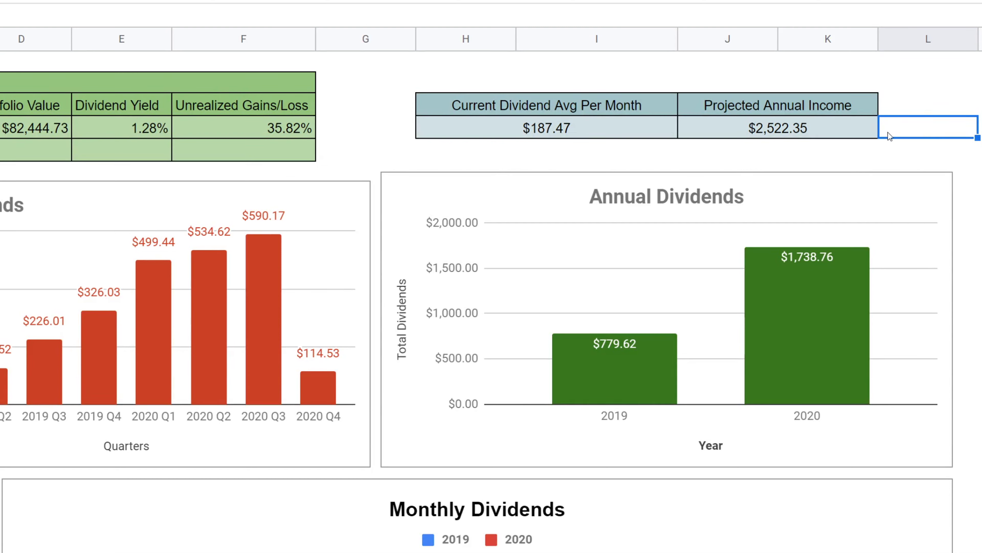
pyautogui.click(745, 129)
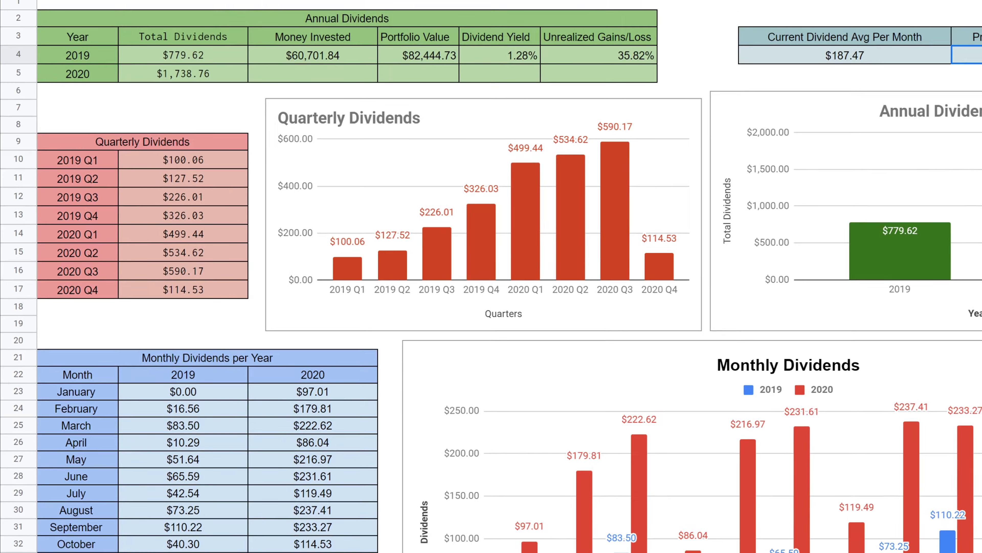
pyautogui.click(927, 540)
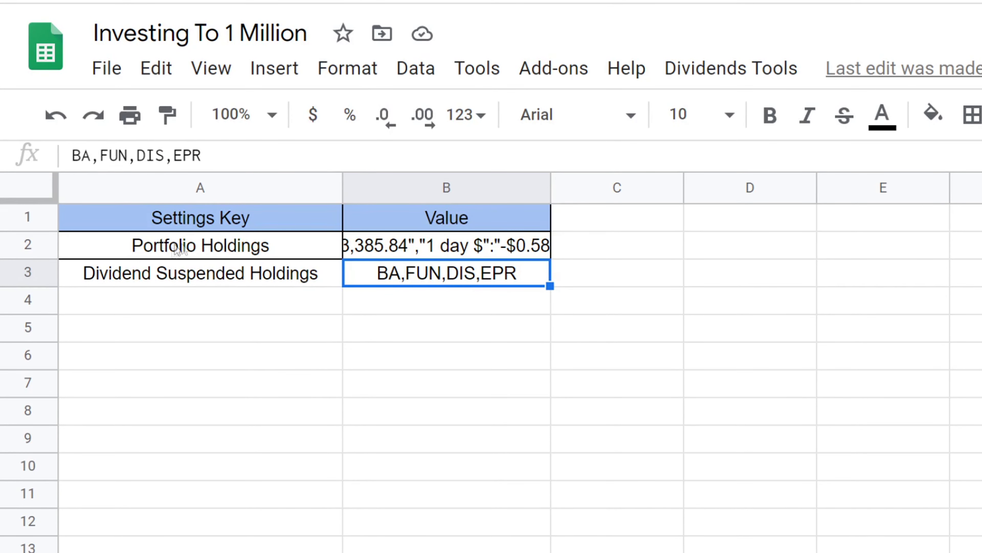
# - Inspect the Settings keys and values: Portfolio Holdings in B2 and Dividend Suspended Holdings (BA,FUN,DIS,EPR) in B3
pyautogui.click(272, 254)
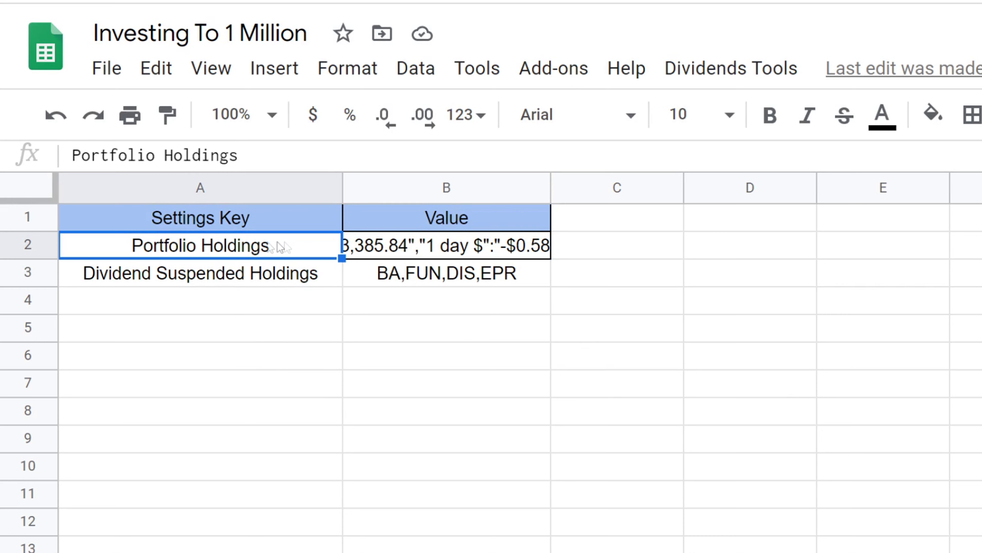
pyautogui.click(429, 244)
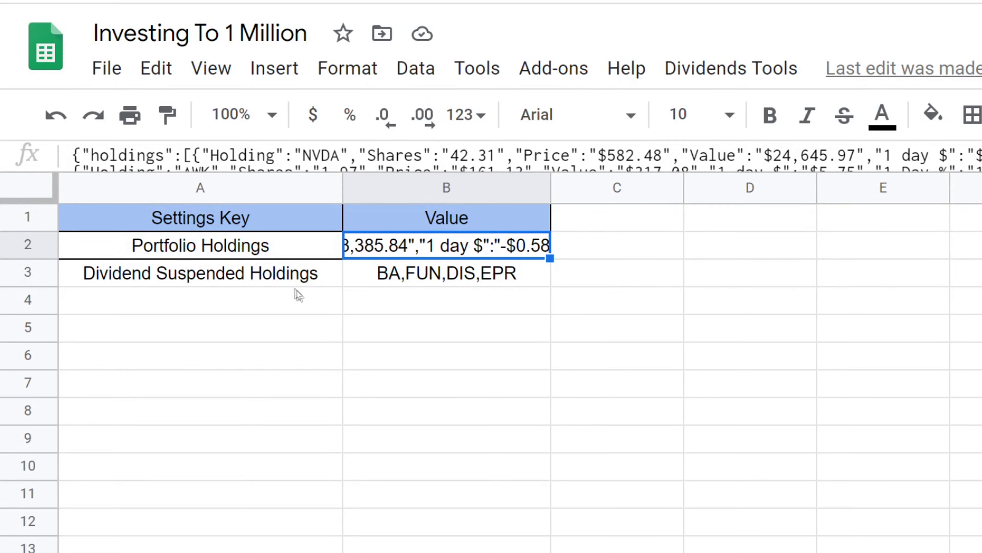
pyautogui.click(216, 283)
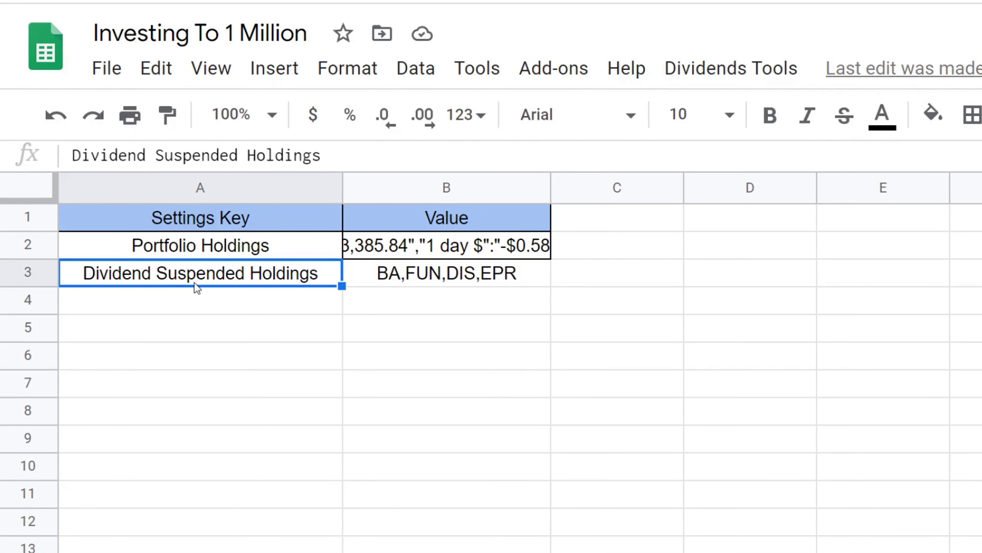
pyautogui.click(440, 279)
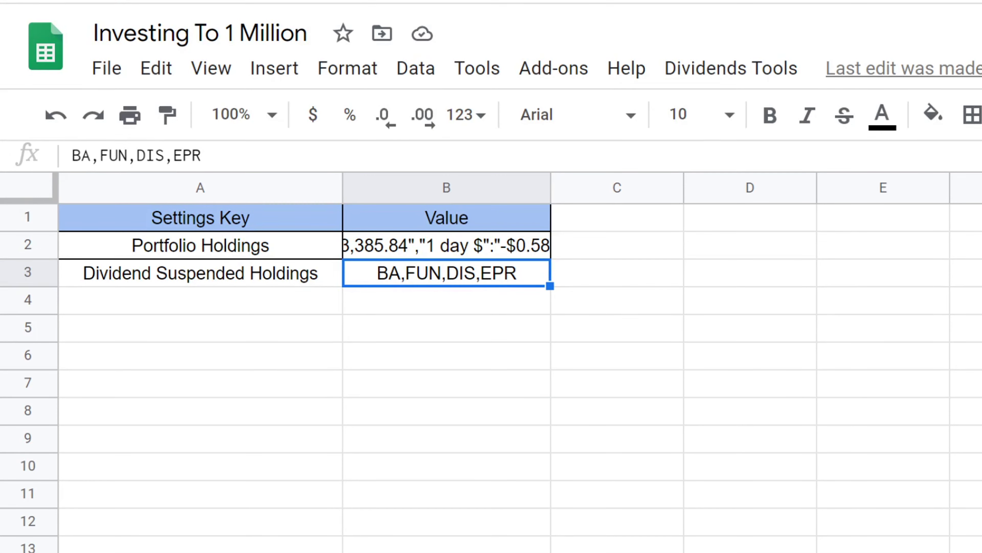
pyautogui.click(750, 552)
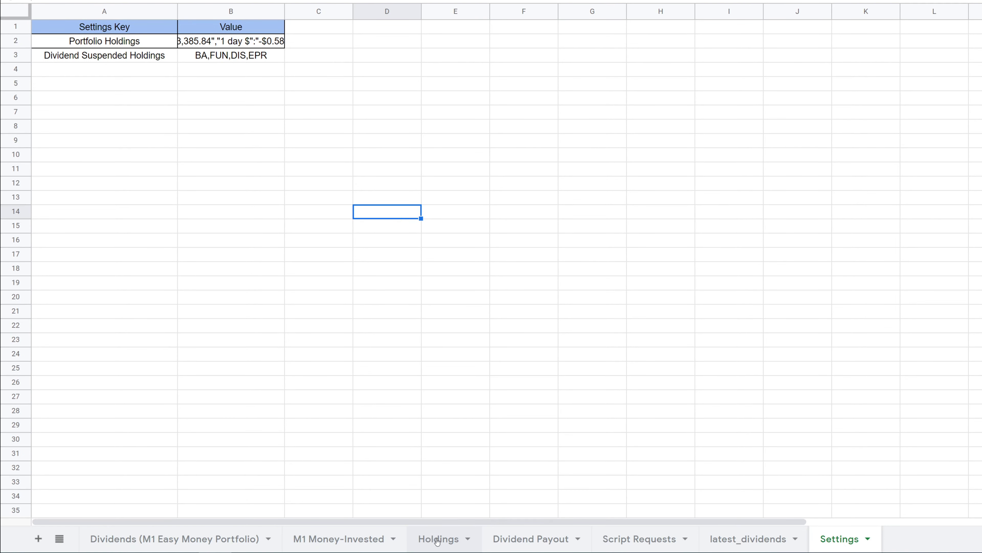
pyautogui.click(436, 539)
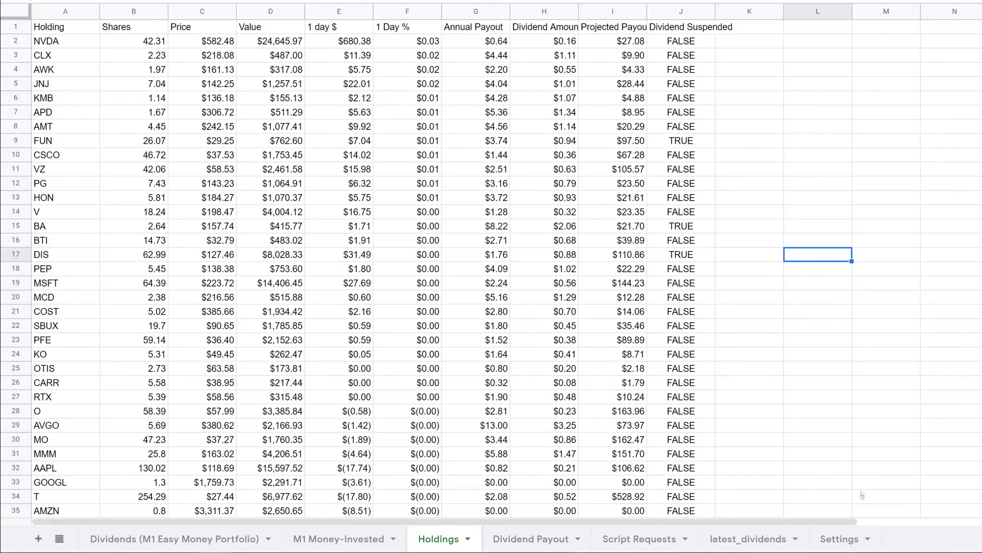
pyautogui.click(834, 545)
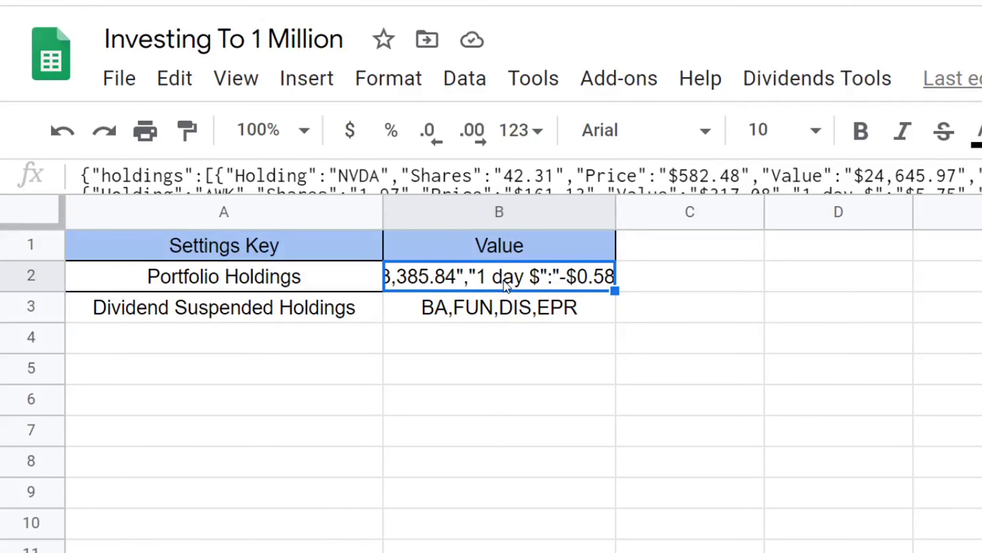
# - Clear B2 on Settings, paste the new holdings JSON, and return to the Dividends (M1 Easy Money Portfolio) sheet
pyautogui.press('Delete')
pyautogui.click(554, 491)
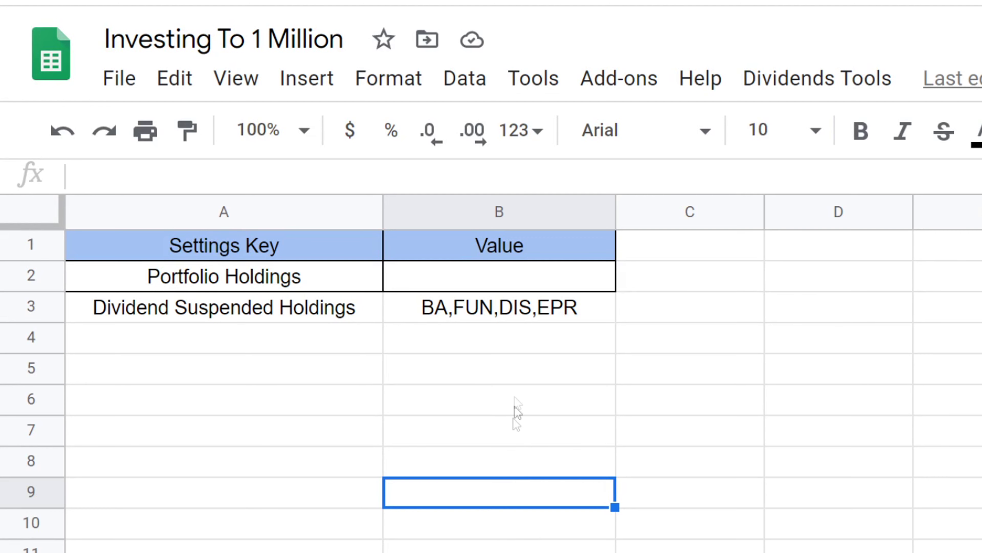
pyautogui.click(455, 285)
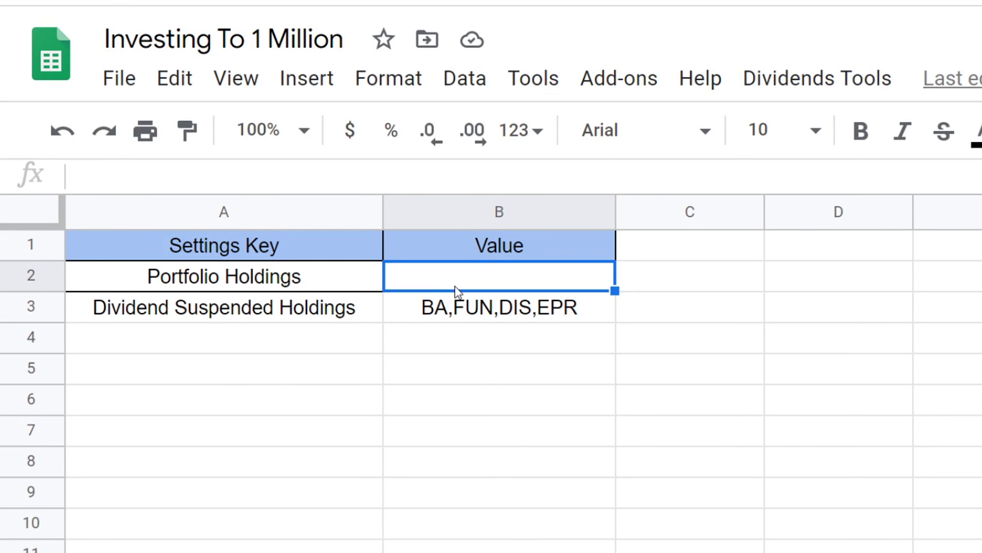
pyautogui.hotkey('ctrl', 'v')
pyautogui.click(506, 529)
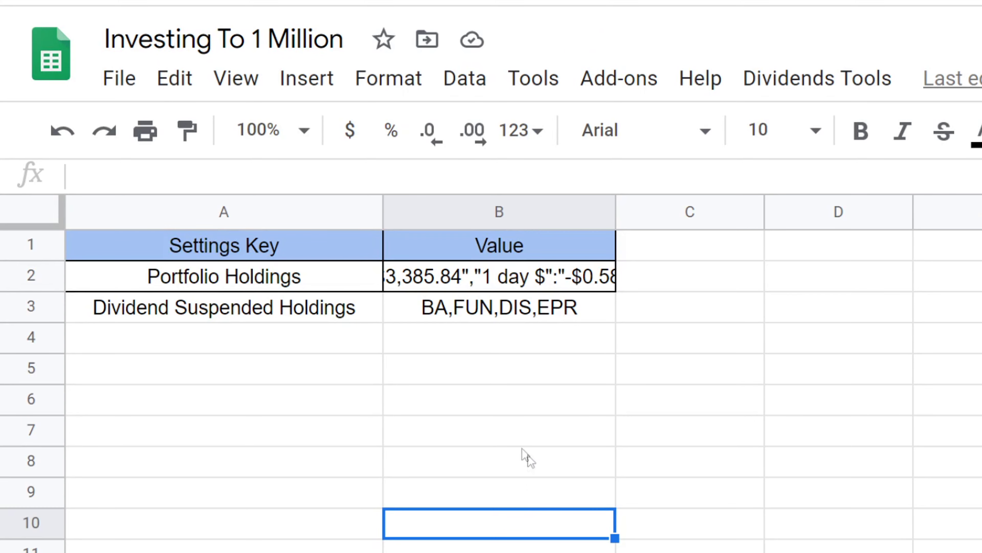
pyautogui.click(499, 430)
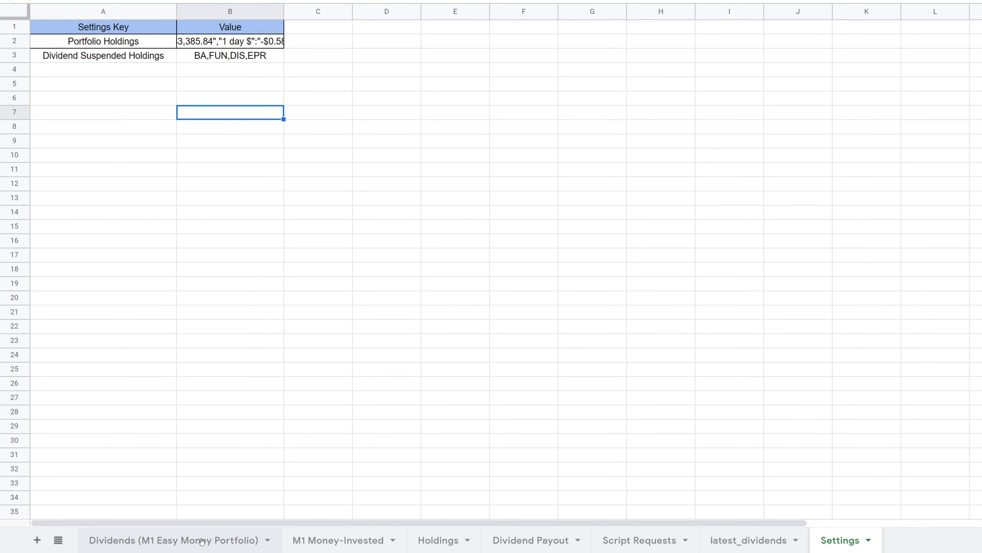
pyautogui.click(201, 529)
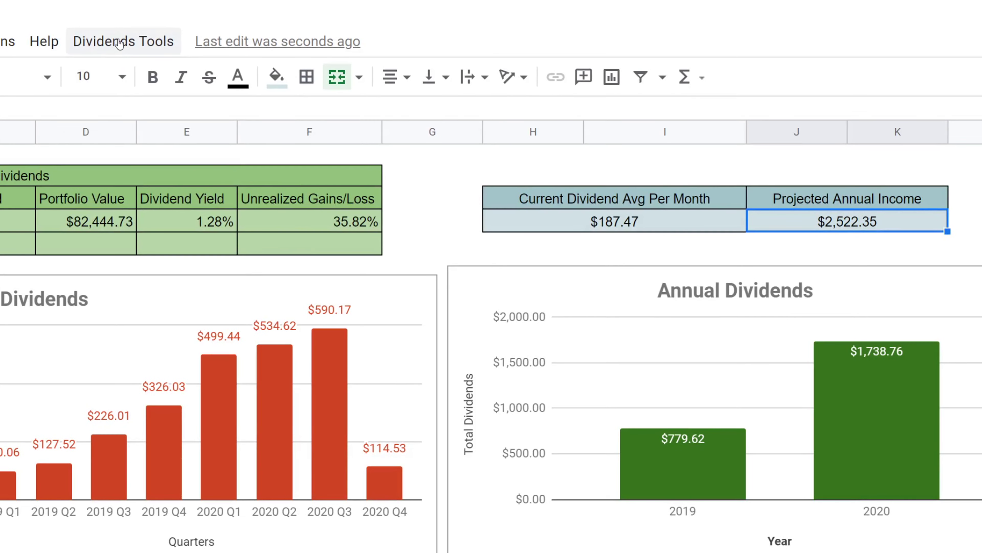
# - Run Update Portfolio Holdings from Dividends Tools so Projected Annual Income becomes $2,541.35
pyautogui.click(124, 41)
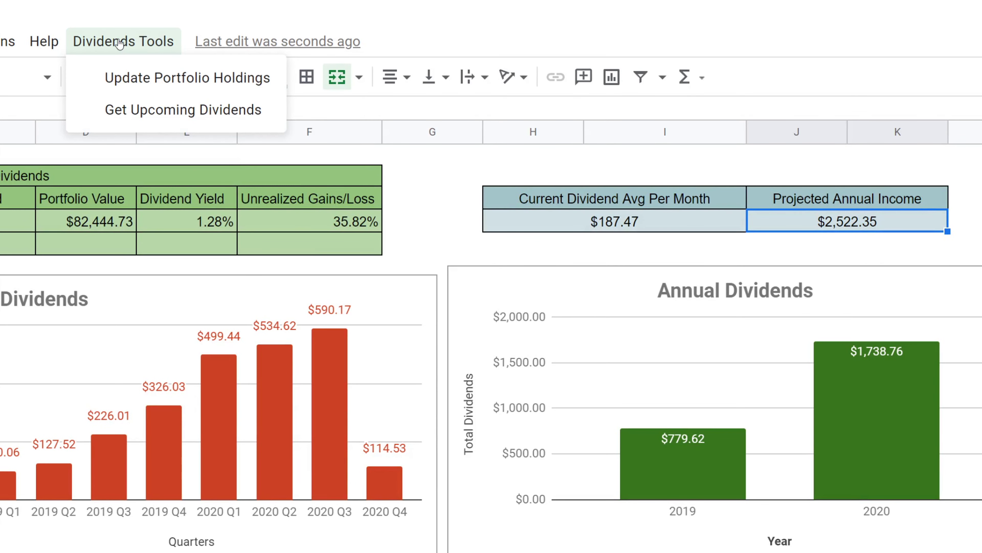
pyautogui.click(105, 79)
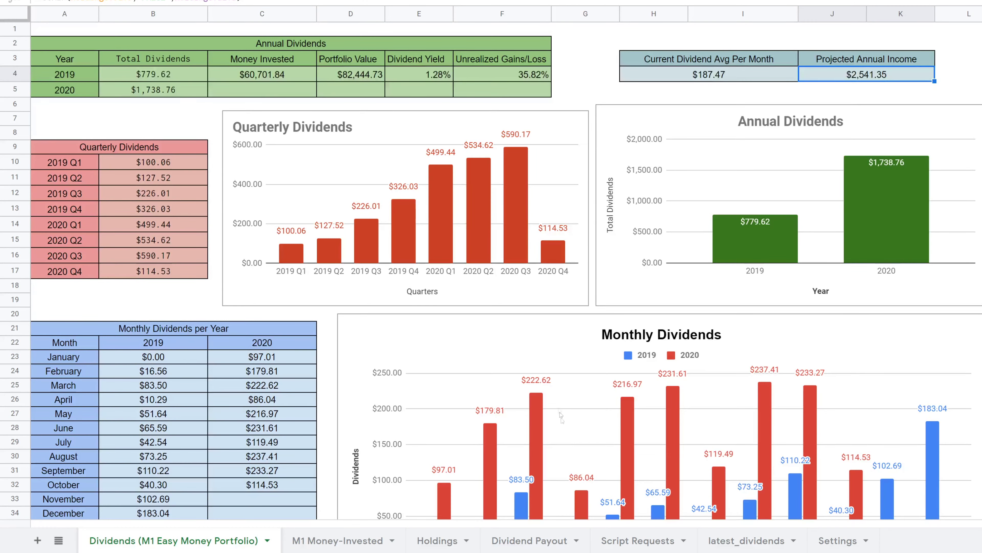
# - On the Dividend Payout sheet, review the earliest upcoming payouts in the sorted tables
pyautogui.click(545, 542)
pyautogui.scroll(-10, 409, 196)
pyautogui.scroll(-6, 409, 196)
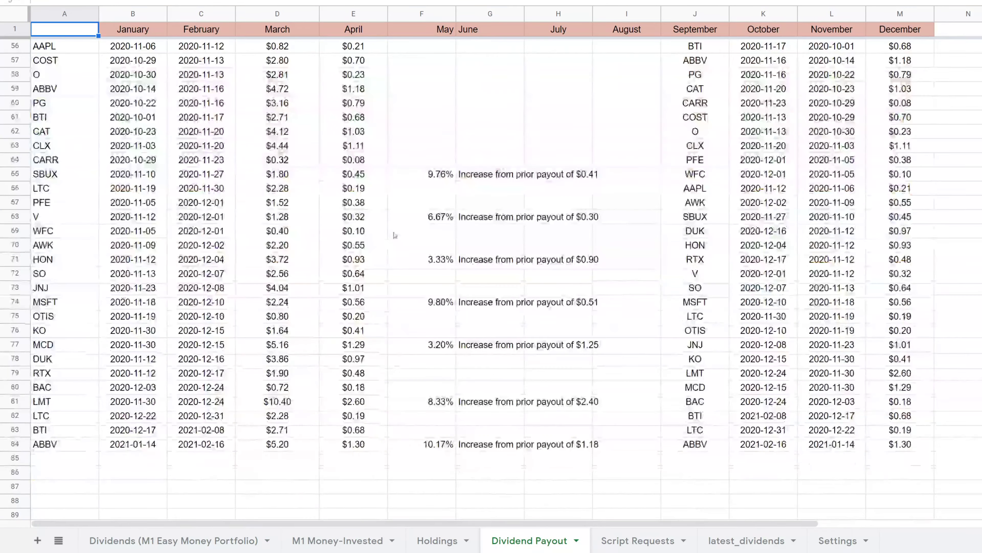
pyautogui.scroll(2, 390, 209)
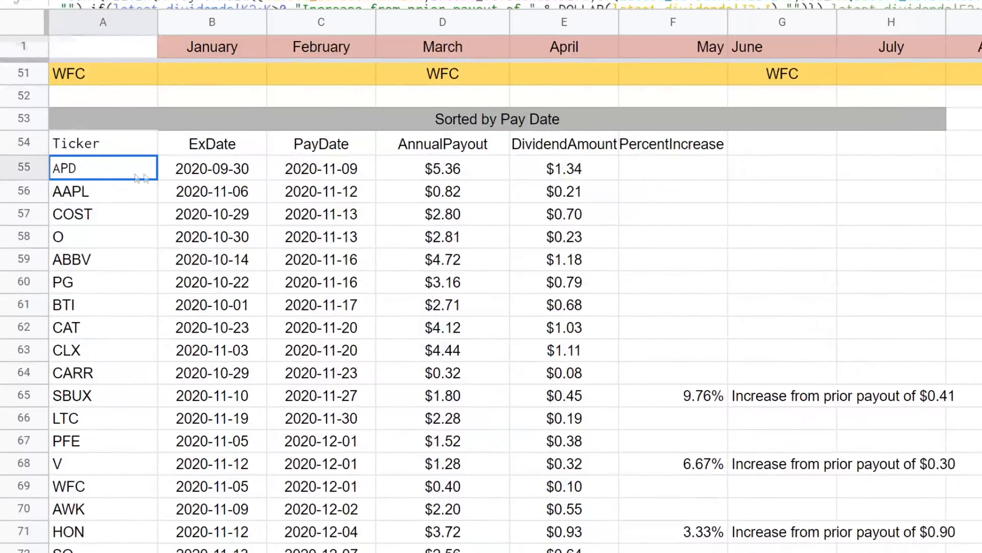
pyautogui.moveTo(73, 123); pyautogui.dragTo(258, 156)
pyautogui.moveTo(375, 229); pyautogui.dragTo(619, 254)
pyautogui.click(752, 277)
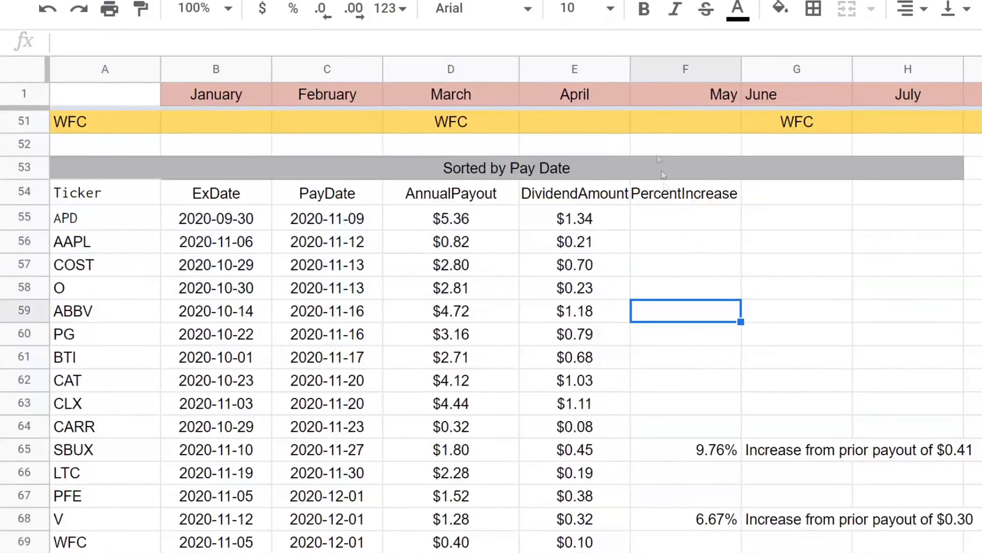
# - Run Get Upcoming Dividends from Dividends Tools to refresh both sorted tables
pyautogui.click(567, 60)
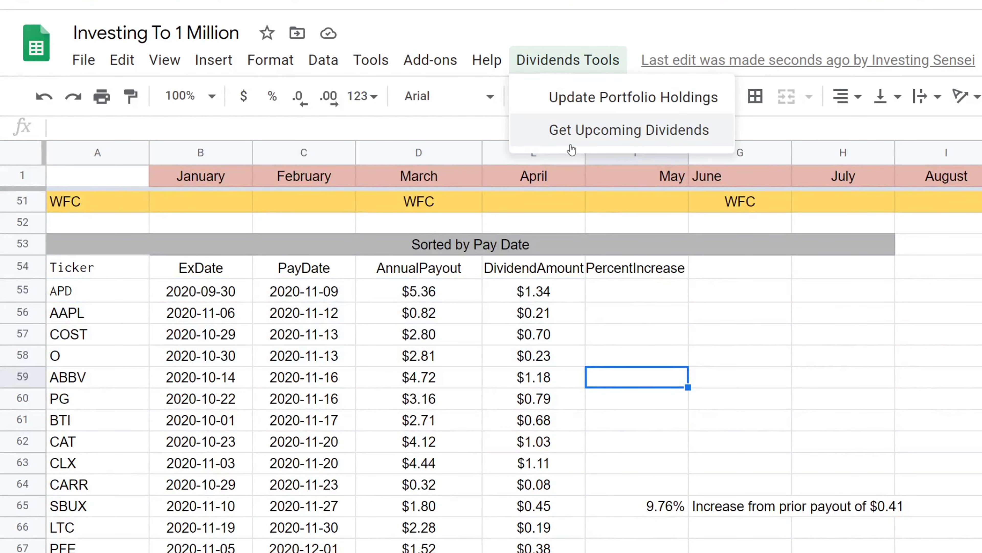
pyautogui.click(568, 131)
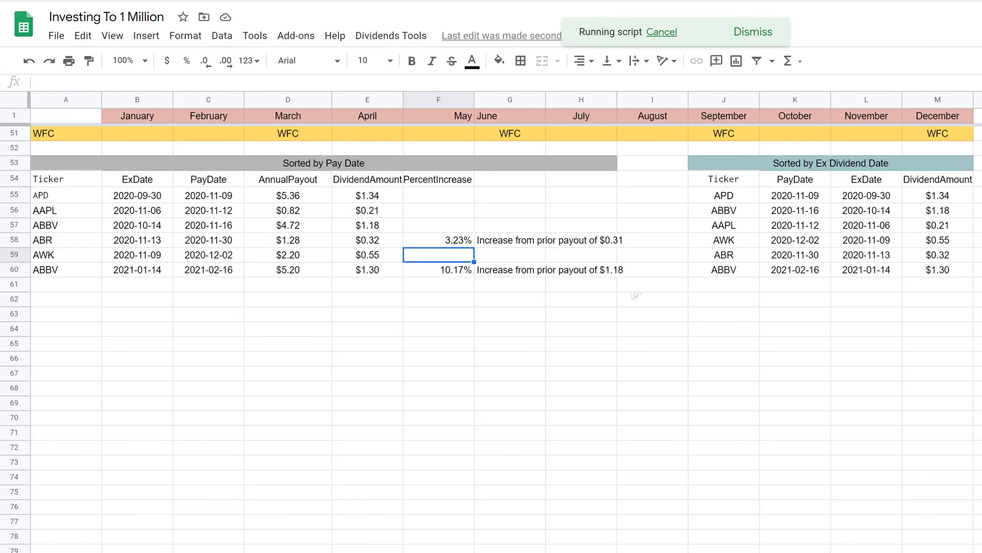
pyautogui.click(653, 213)
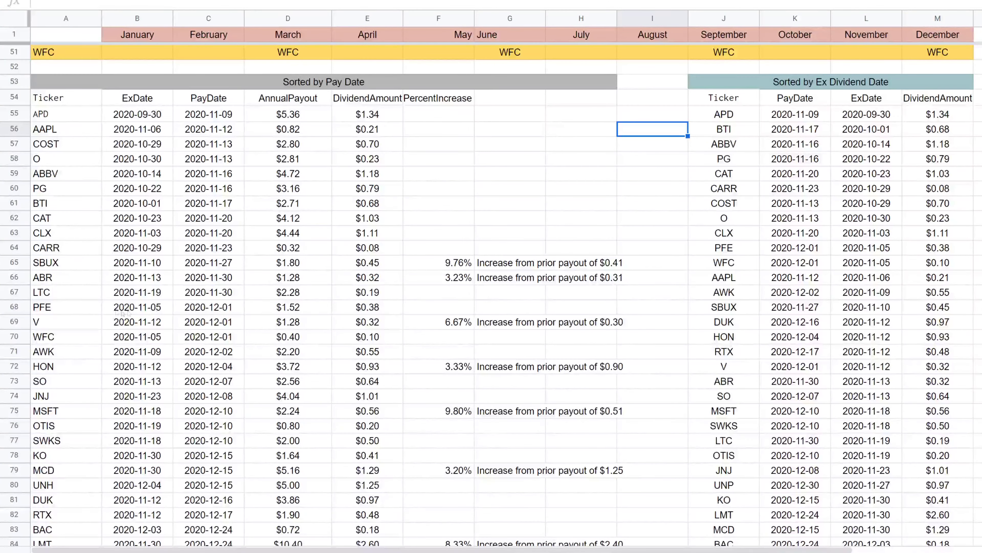
pyautogui.moveTo(38, 278); pyautogui.dragTo(629, 282)
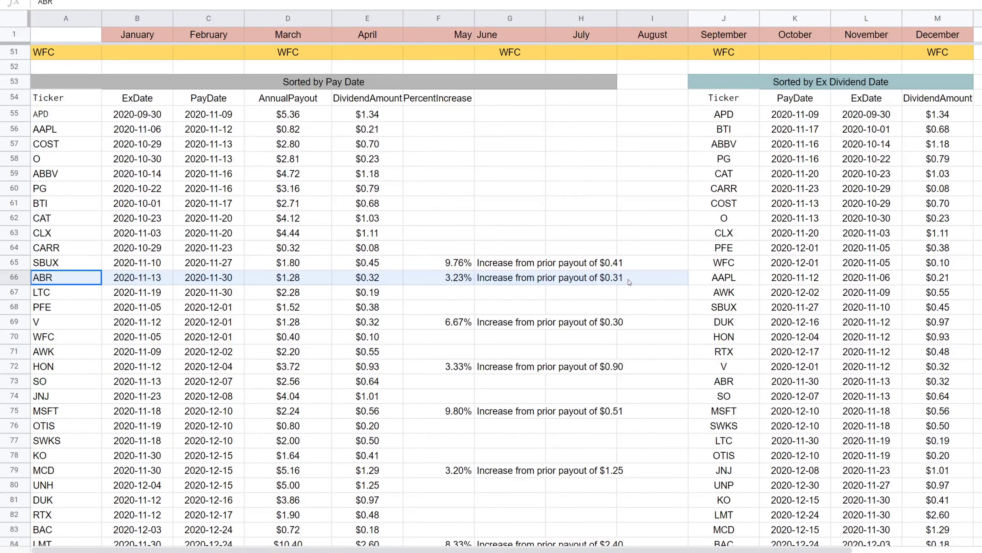
pyautogui.moveTo(629, 282); pyautogui.dragTo(629, 283)
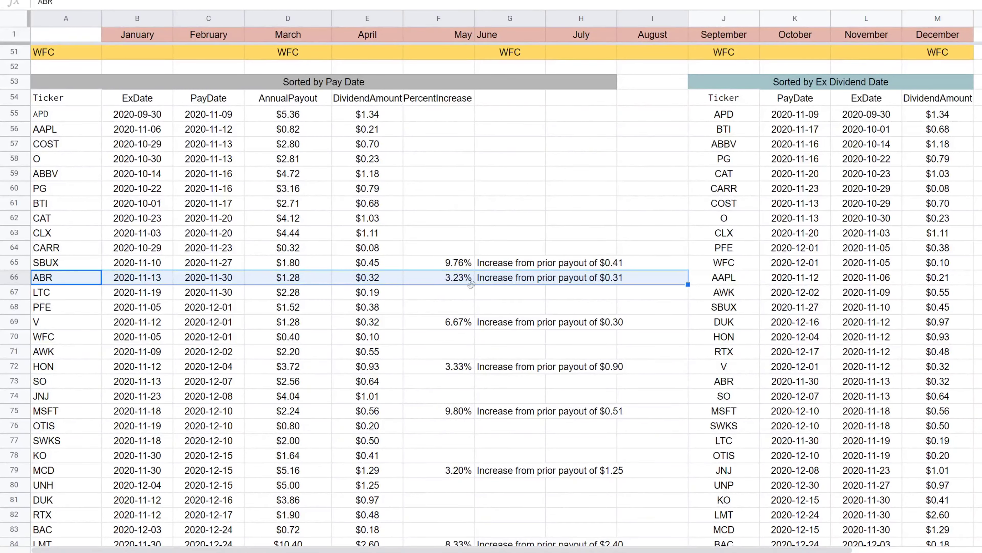
pyautogui.click(516, 204)
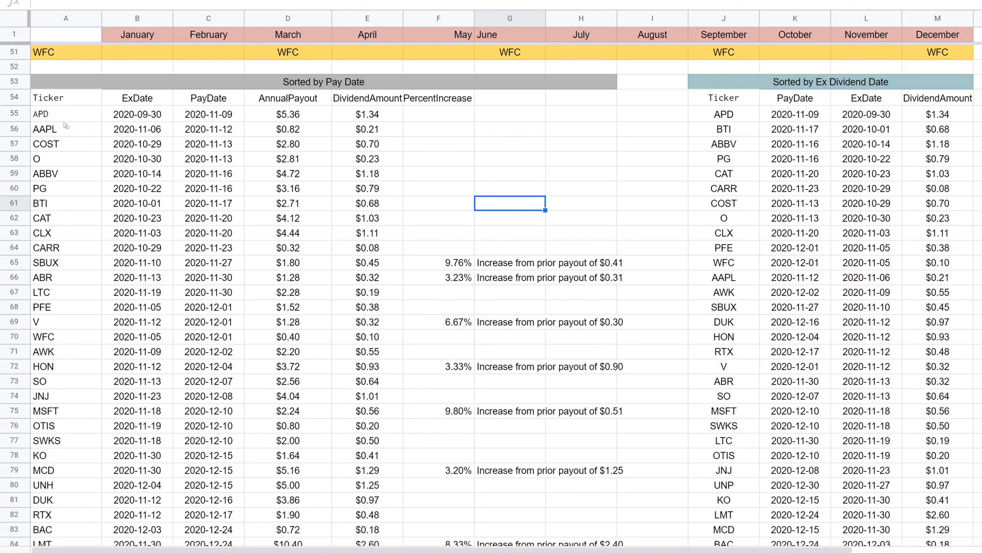
pyautogui.moveTo(49, 117); pyautogui.dragTo(294, 221)
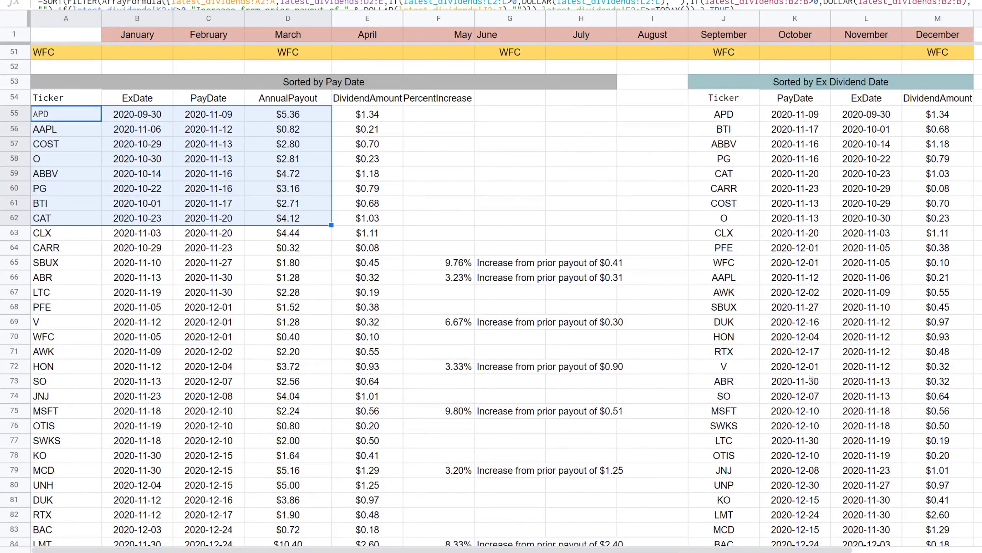
pyautogui.scroll(-2, 831, 451)
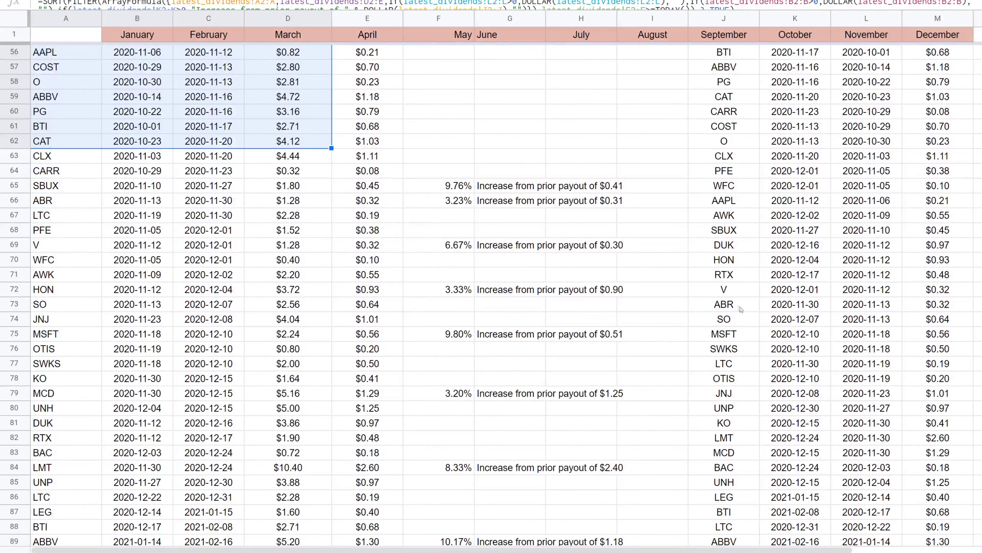
pyautogui.click(714, 245)
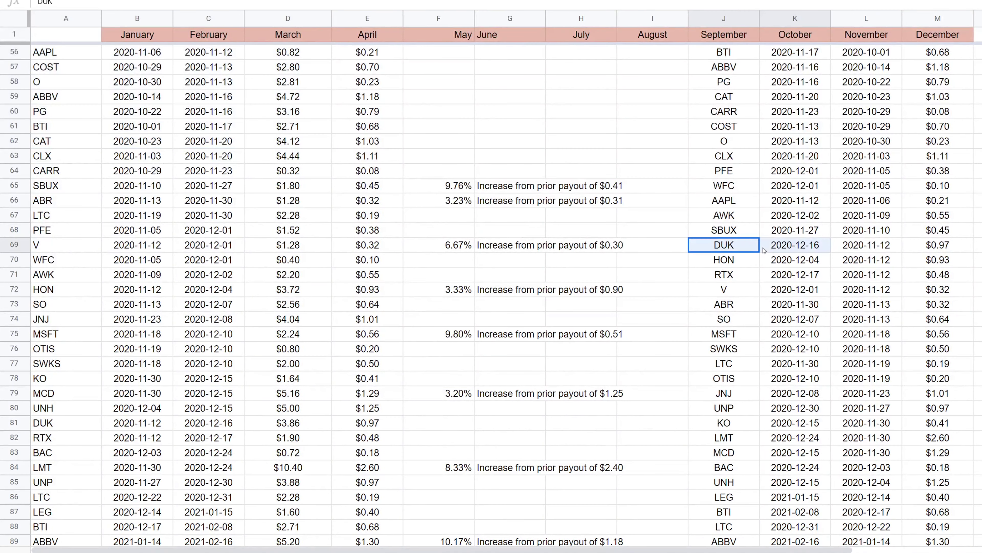
pyautogui.click(723, 231)
pyautogui.moveTo(837, 243); pyautogui.dragTo(866, 399)
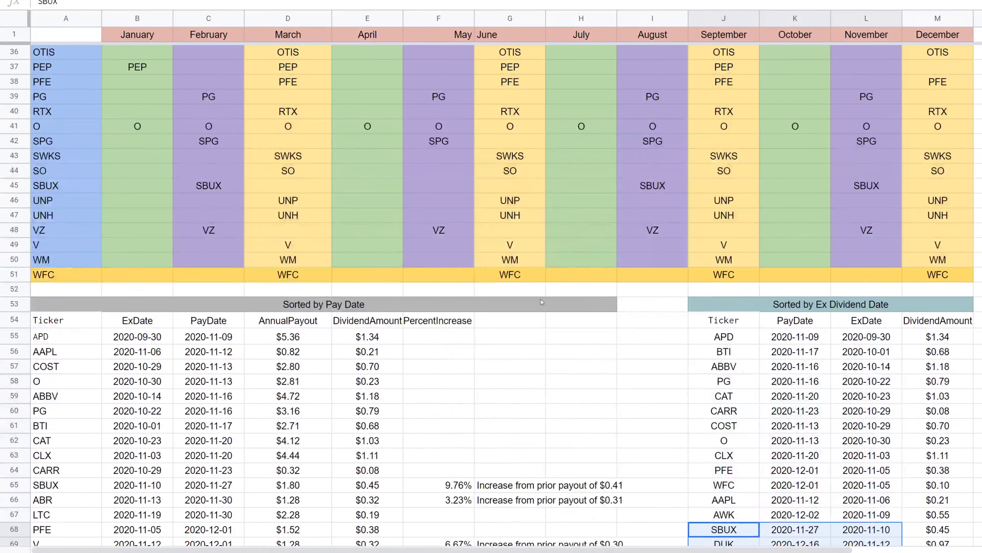
pyautogui.click(543, 351)
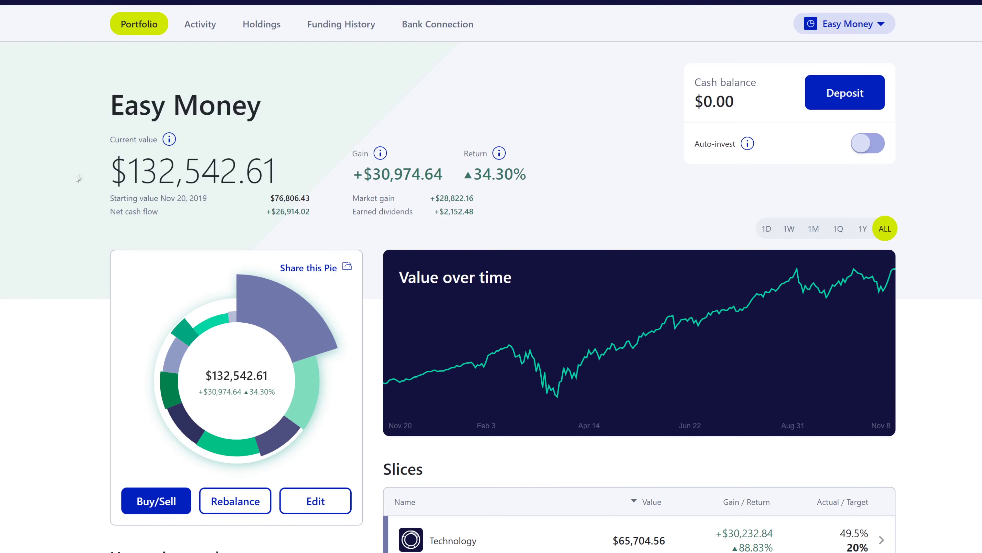
# - Highlight the portfolio value and $0.00 cash balance, then switch the Value over time chart to 1M
pyautogui.moveTo(102, 167); pyautogui.dragTo(288, 177)
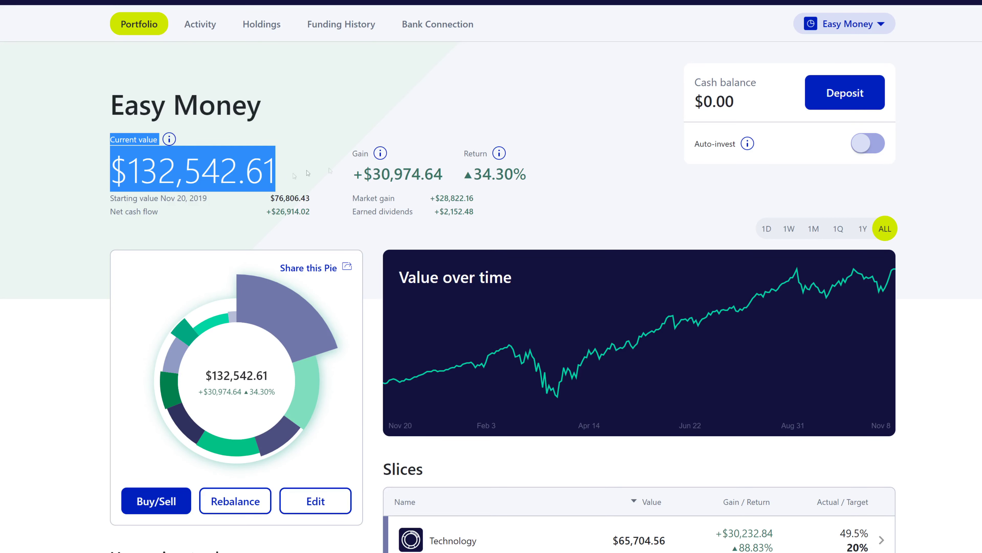
pyautogui.click(615, 151)
pyautogui.moveTo(748, 103); pyautogui.dragTo(696, 100)
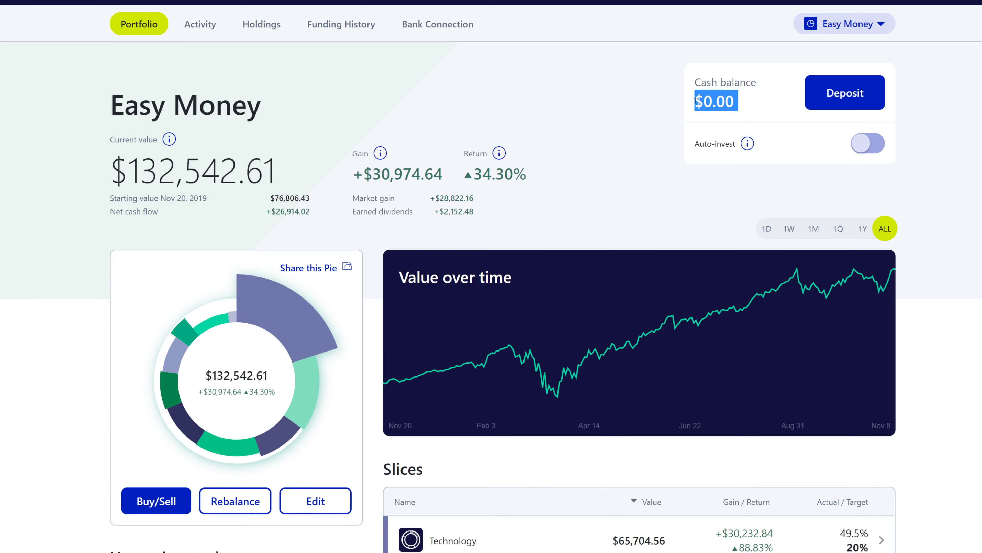
pyautogui.click(595, 141)
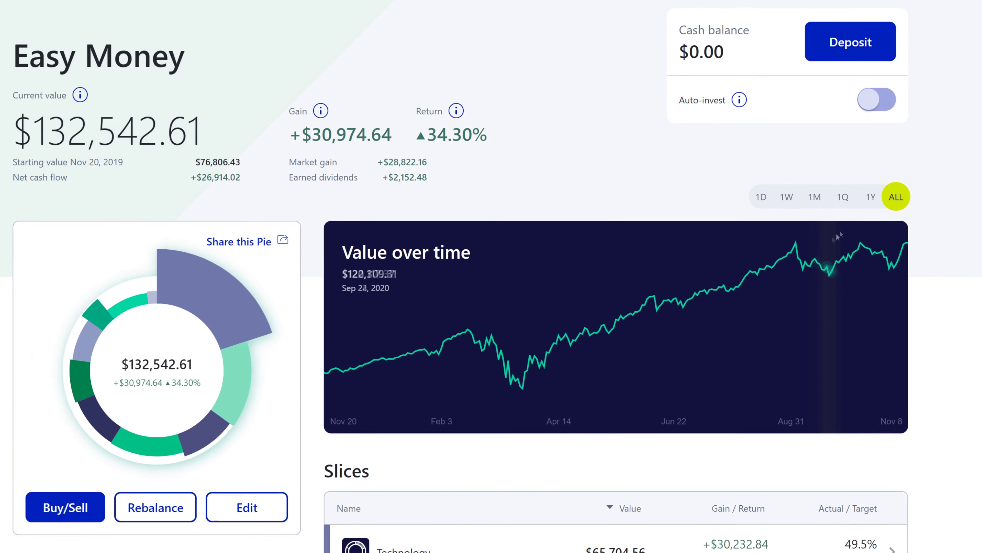
pyautogui.click(815, 197)
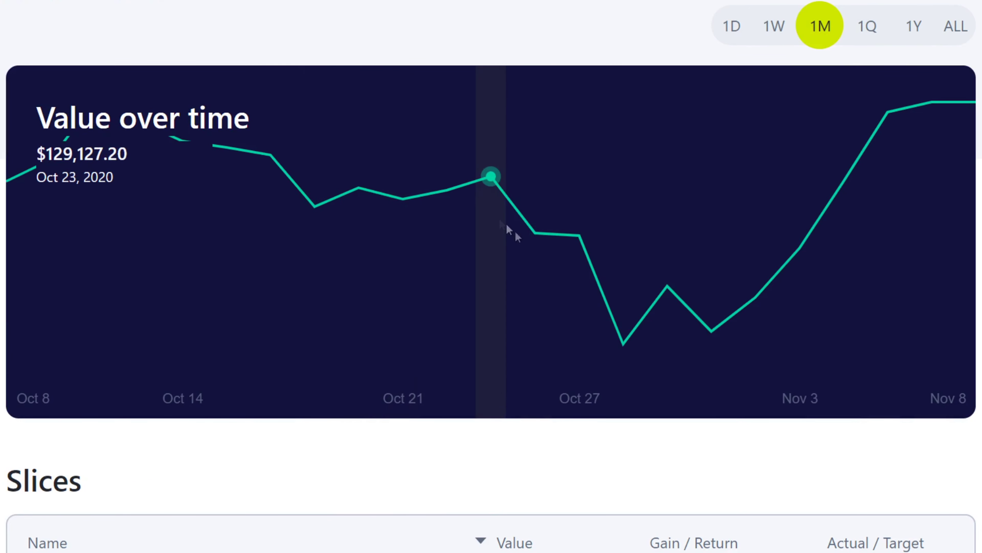